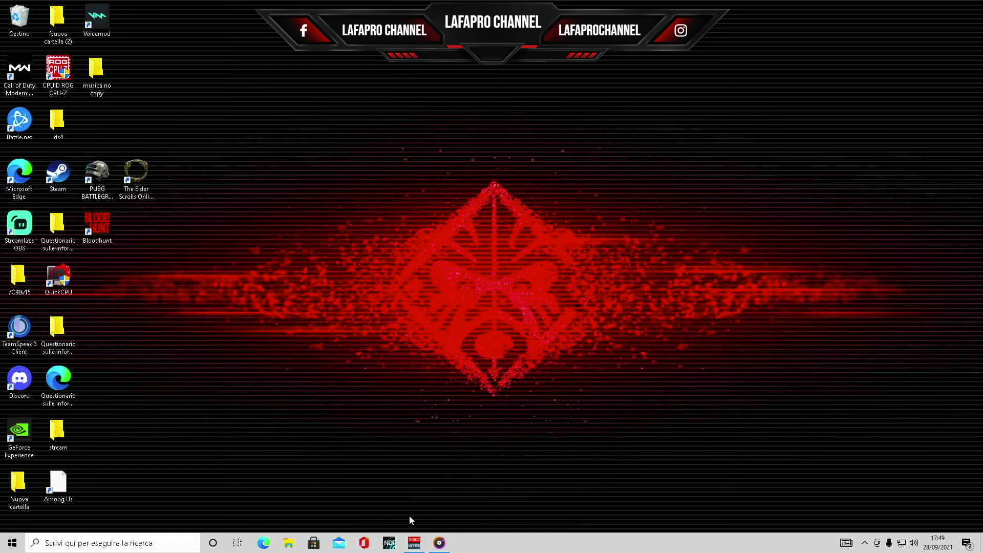
# Switch to VoiceMeeter Banana and place its mixer window near the middle of the desktop.
pyautogui.click(414, 542)
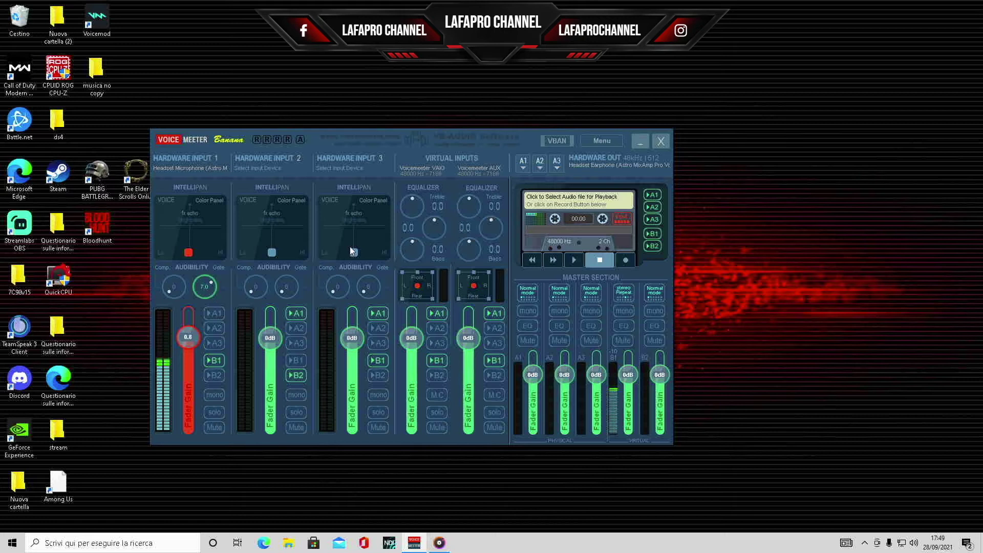
pyautogui.moveTo(368, 135); pyautogui.dragTo(389, 130)
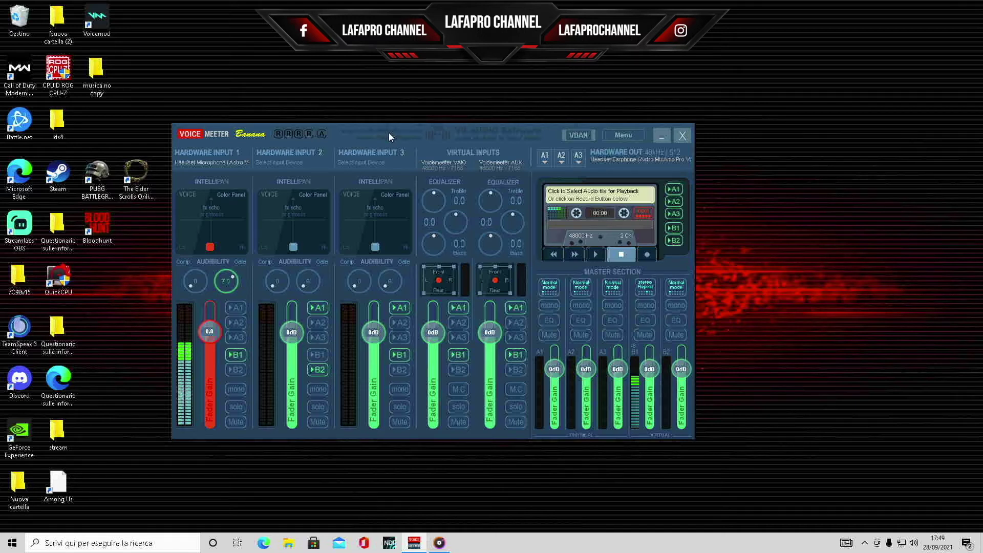
pyautogui.moveTo(388, 133); pyautogui.dragTo(385, 139)
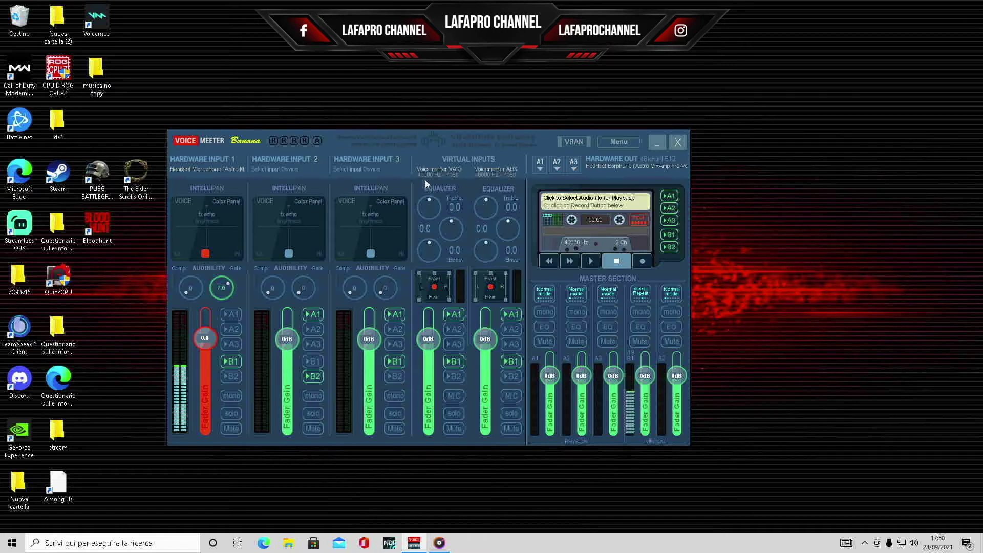
# Select WDM: Headset Earphone (Astro MixAmp Pro Voice) as hardware output A1, and look through the devices available for Hardware Input 2.
pyautogui.click(230, 361)
pyautogui.click(541, 165)
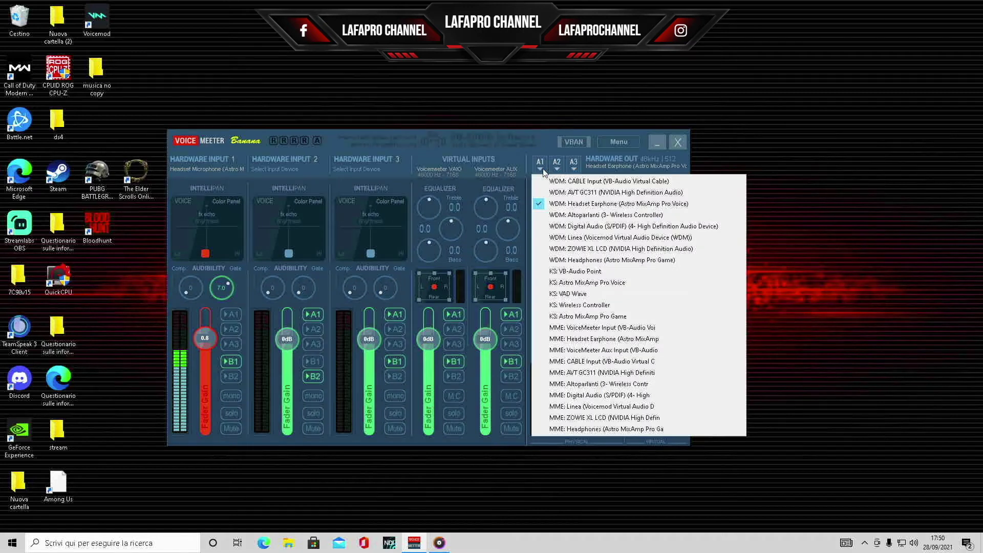
pyautogui.click(571, 204)
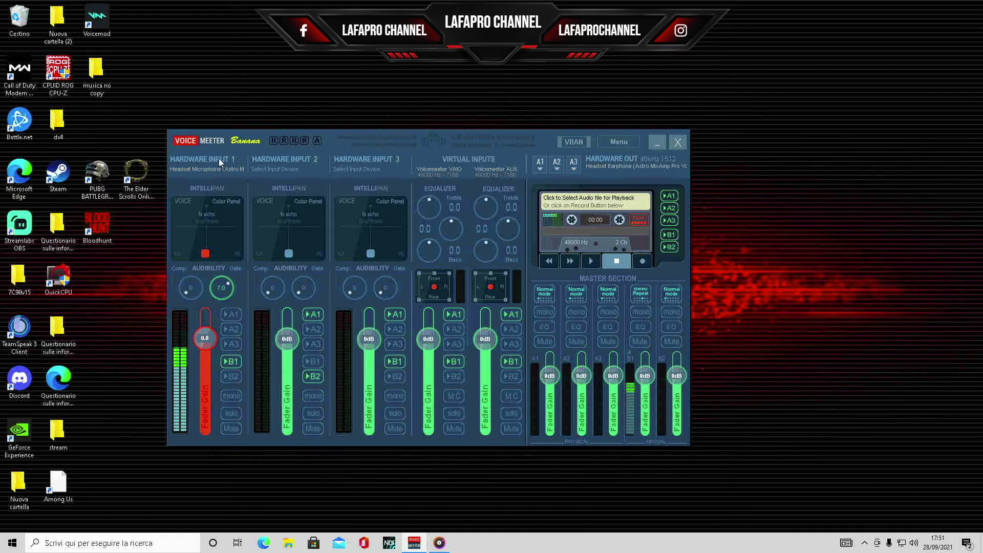
pyautogui.click(285, 168)
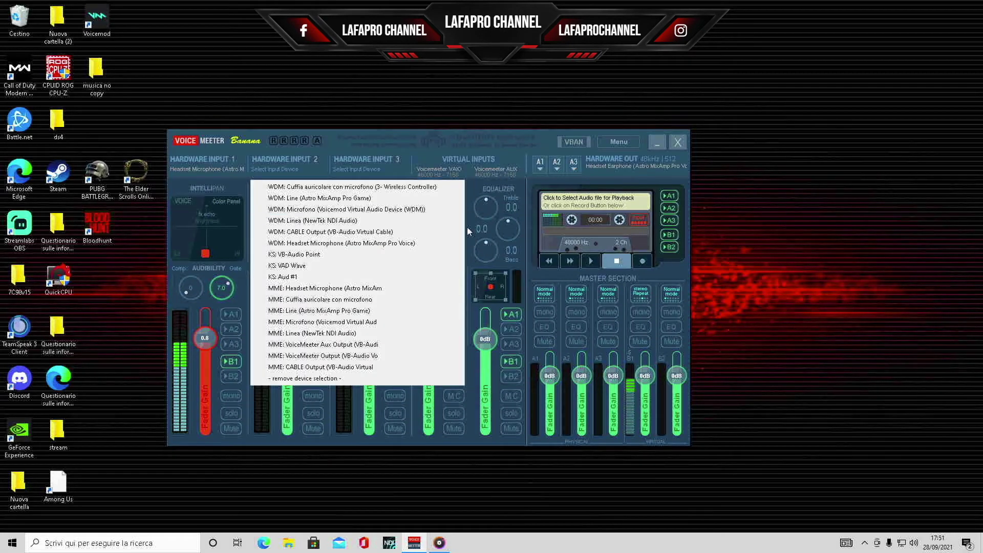
pyautogui.click(905, 314)
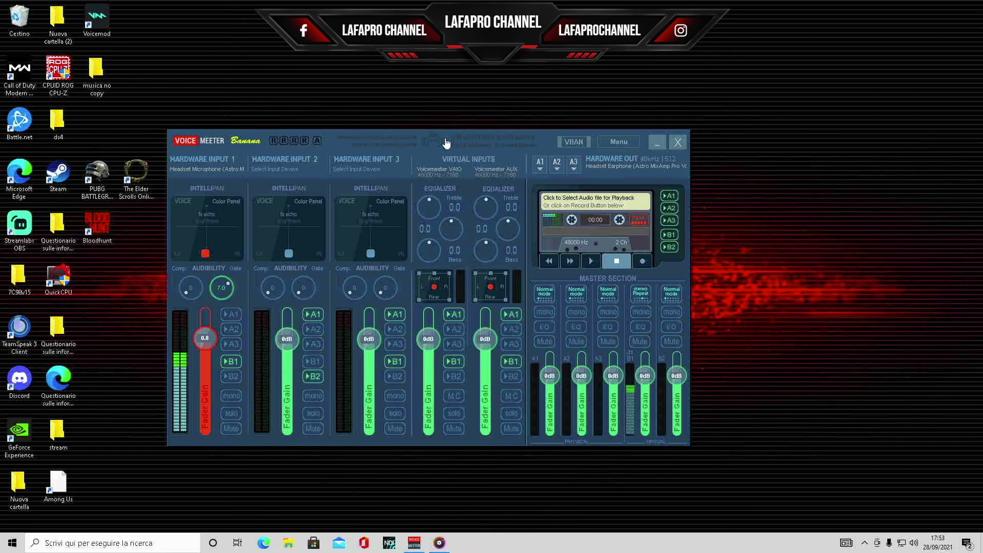
# Open the VBAN network configuration, turn VBAN on, and position the window so all incoming and outgoing streams are in view.
pyautogui.click(578, 143)
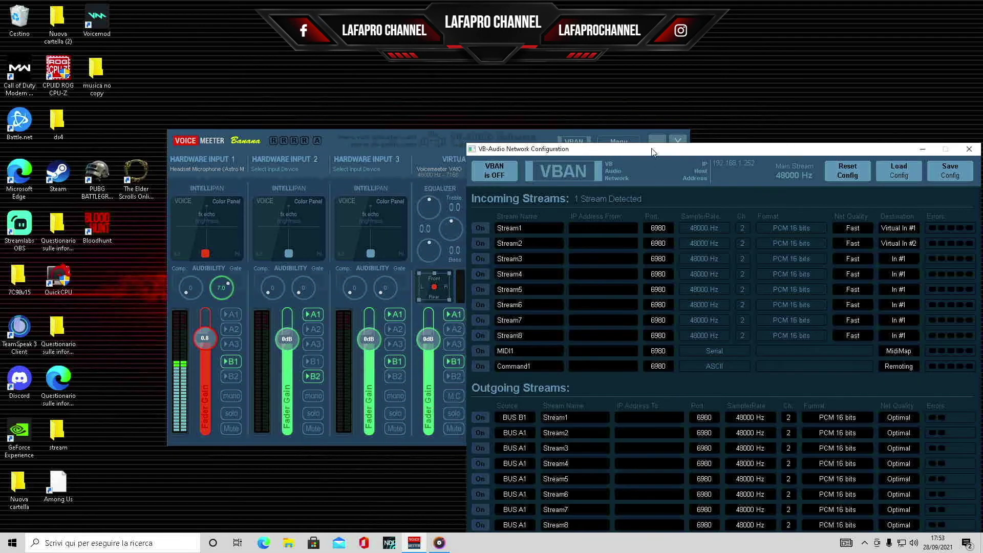
pyautogui.moveTo(612, 148); pyautogui.dragTo(514, 162)
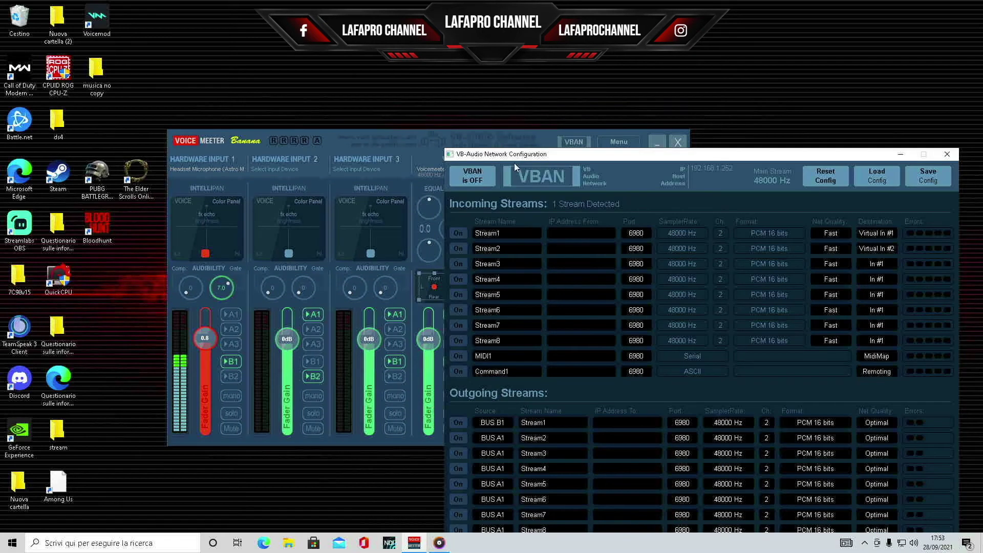
pyautogui.click(485, 174)
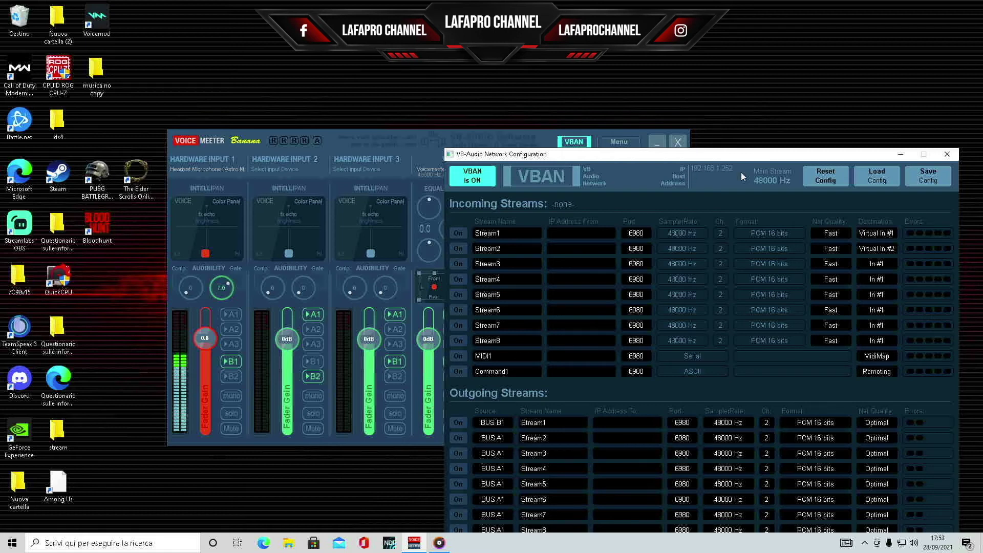
pyautogui.moveTo(711, 124); pyautogui.dragTo(712, 126)
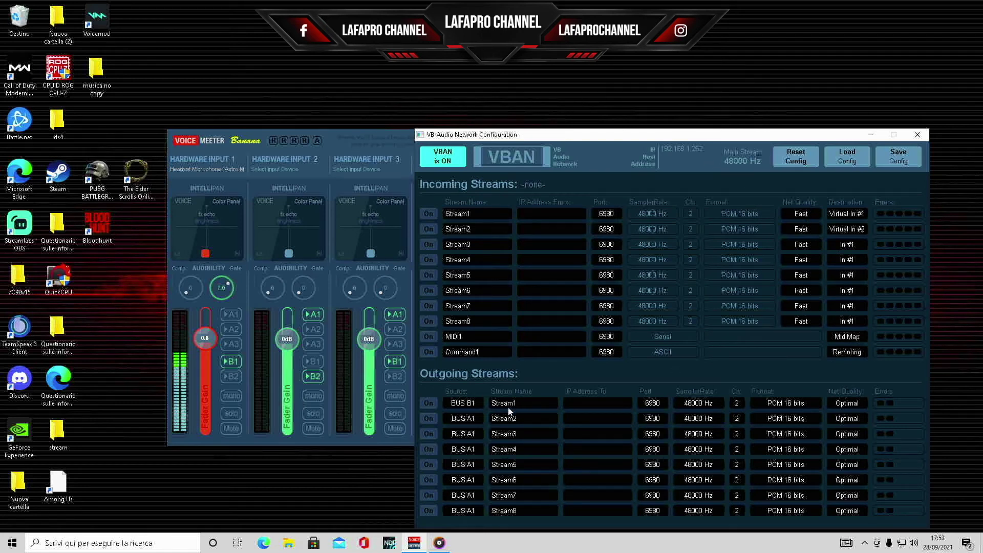
# Enable the first outgoing VBAN stream with BUS B1 as its source.
pyautogui.click(434, 402)
pyautogui.click(236, 317)
pyautogui.click(235, 318)
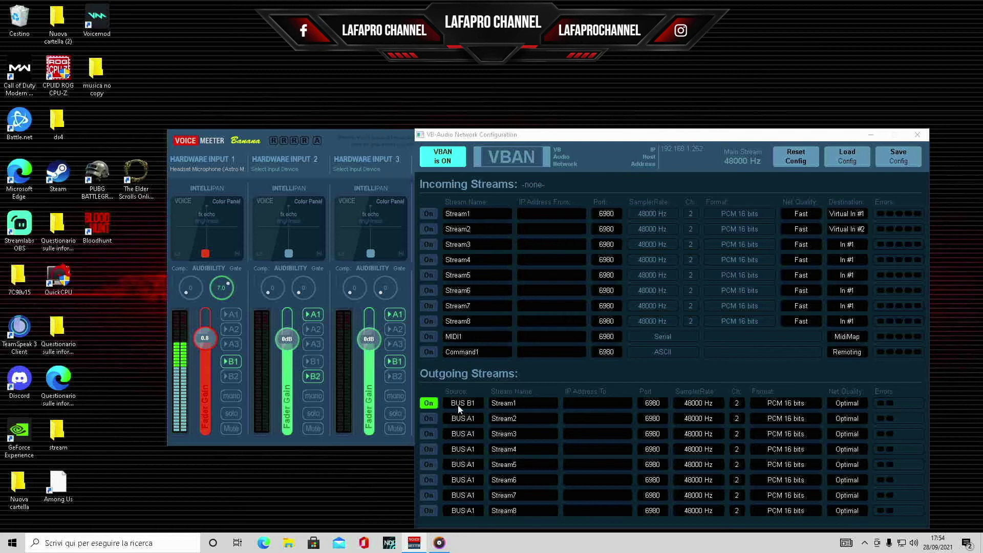
pyautogui.click(475, 403)
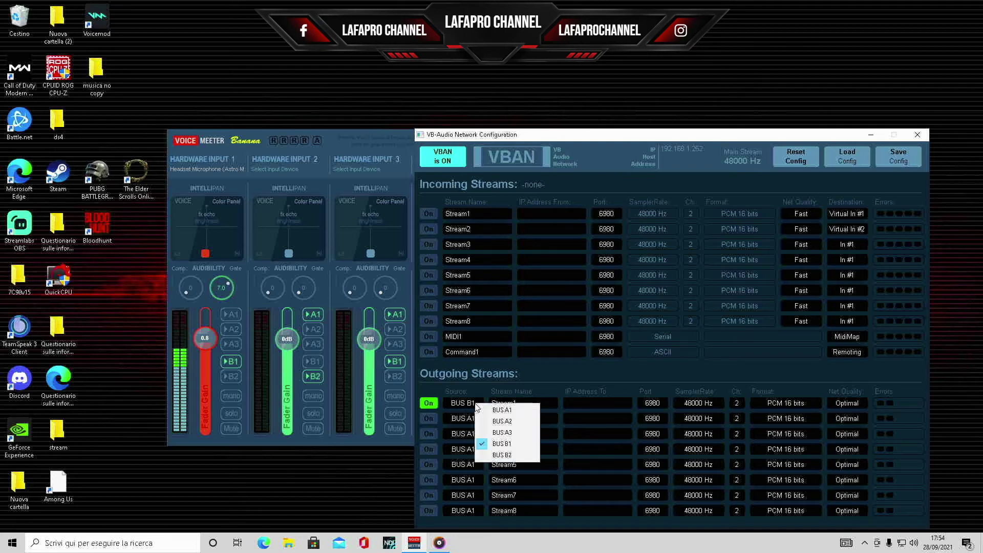
pyautogui.click(502, 443)
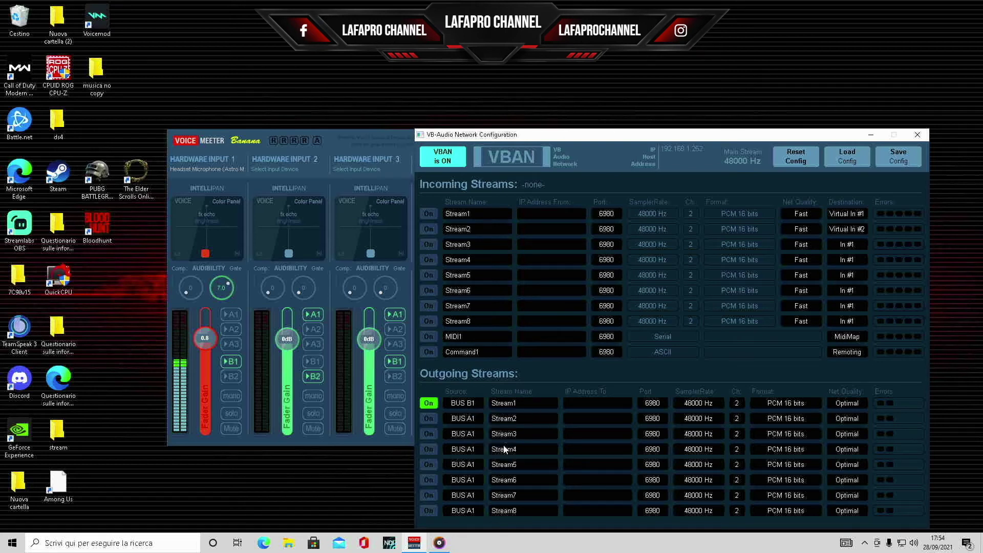
# Name the first outgoing stream cc and set its destination IP address to 192.168.1.136.
pyautogui.click(518, 403)
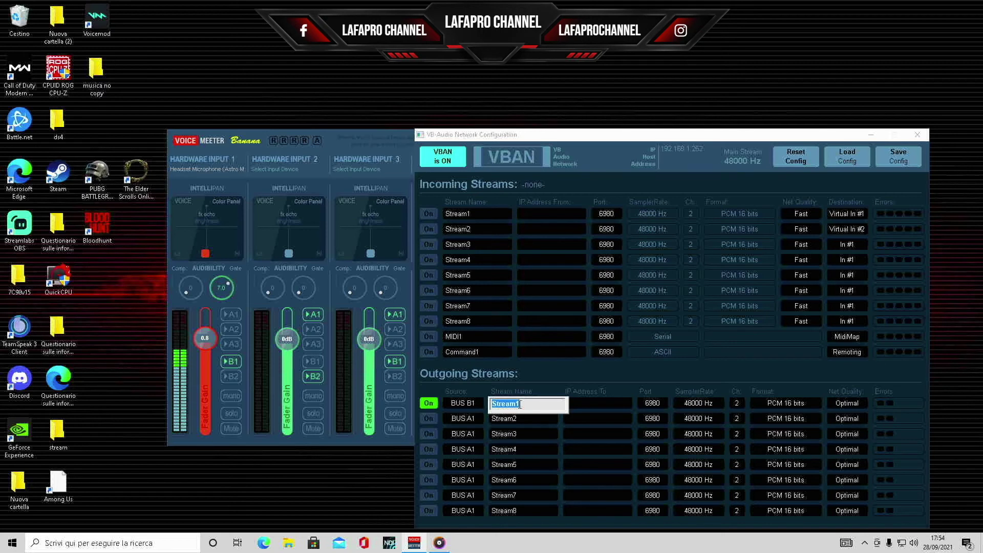
pyautogui.write('cc')
pyautogui.press('Return')
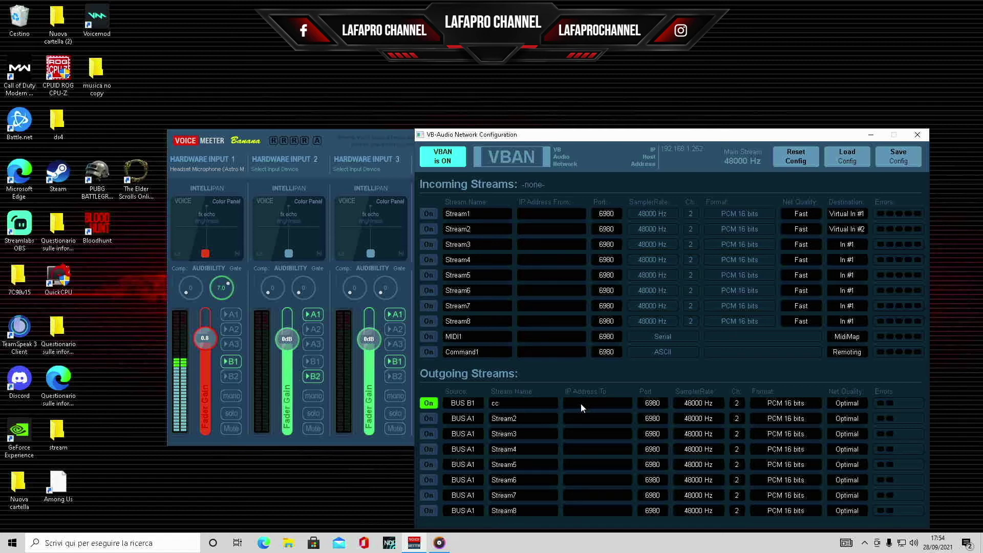
pyautogui.click(581, 403)
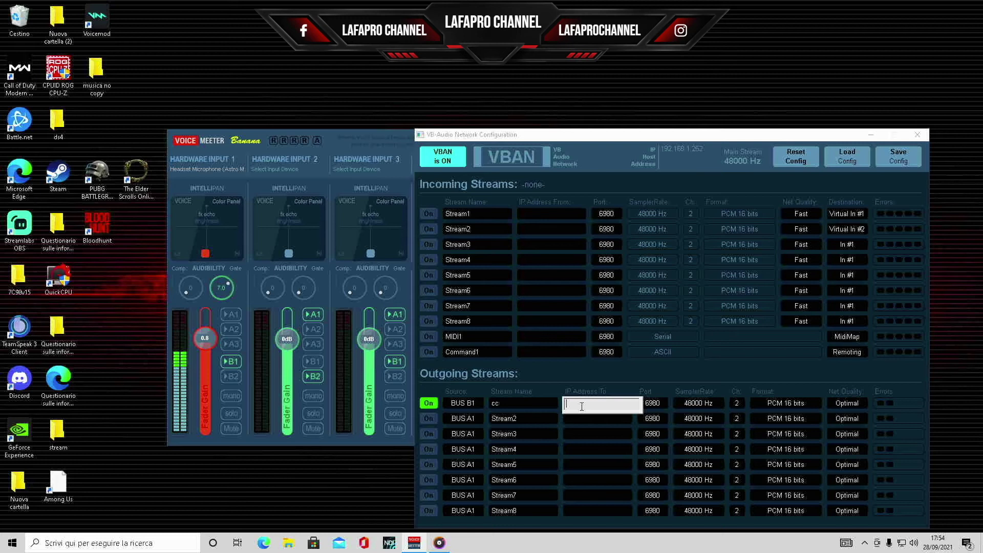
pyautogui.write('192.168.1.136')
pyautogui.press('Return')
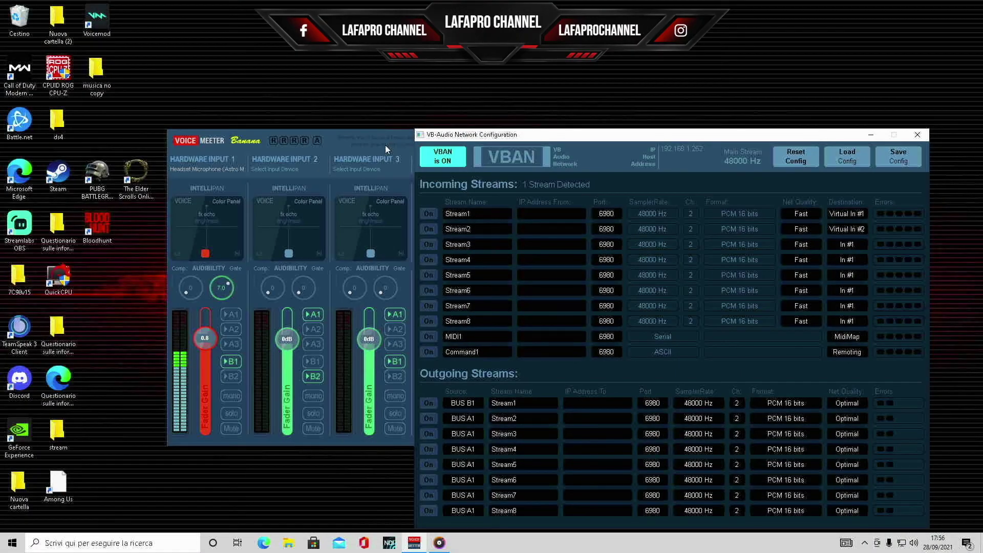
# Enable the first incoming VBAN stream with the detected Stream1 from 192.168.1.136 as its source, and minimize the network configuration.
pyautogui.moveTo(523, 136); pyautogui.dragTo(535, 113)
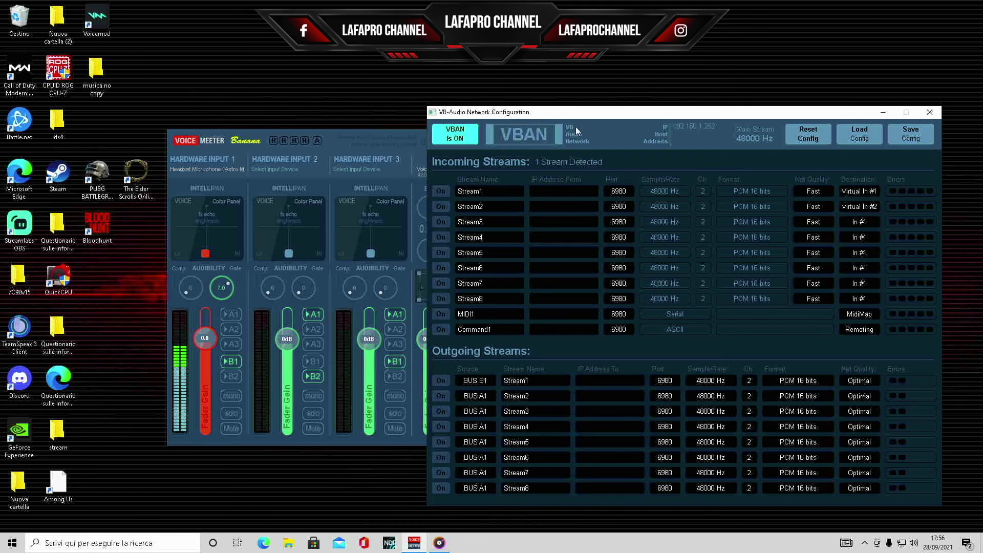
pyautogui.moveTo(604, 115); pyautogui.dragTo(602, 135)
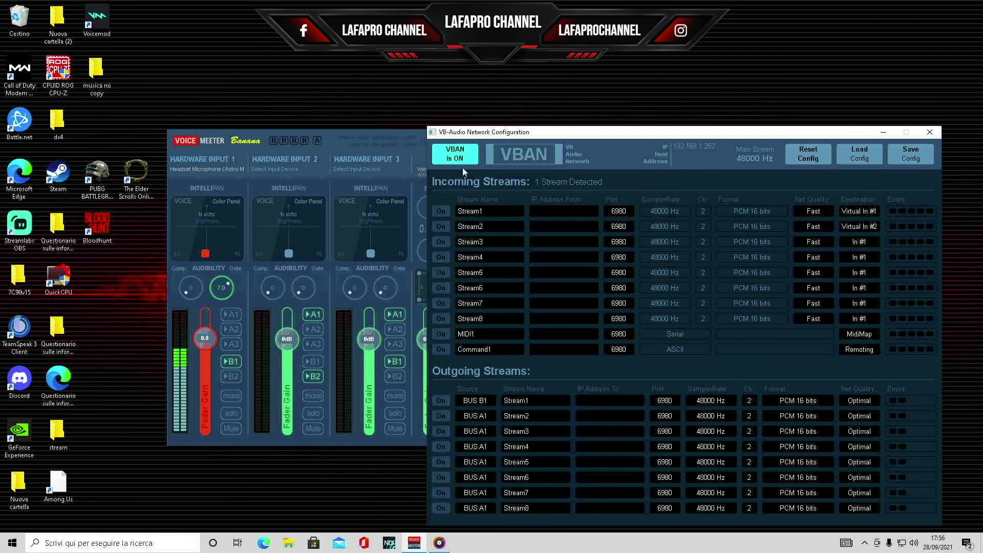
pyautogui.click(445, 211)
pyautogui.moveTo(539, 215)
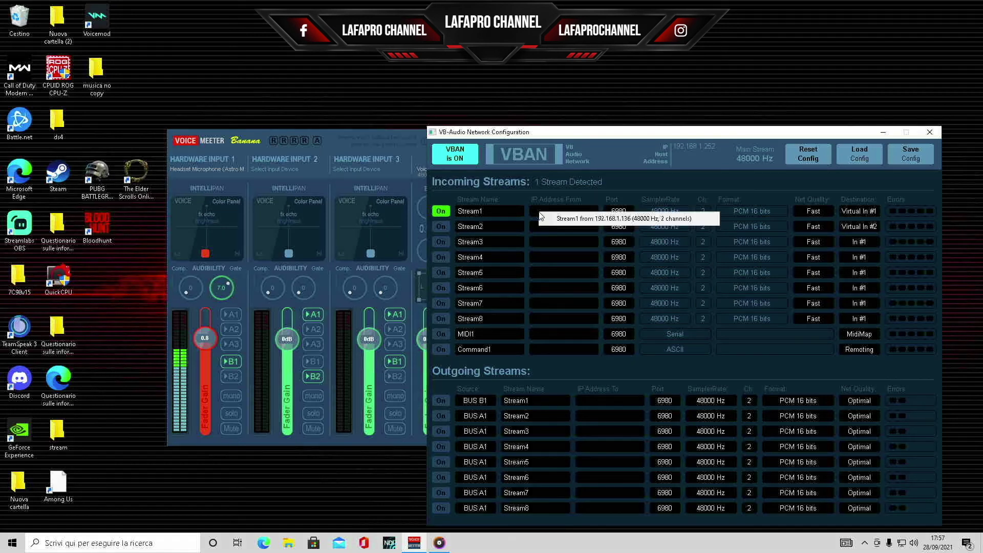
pyautogui.click(568, 220)
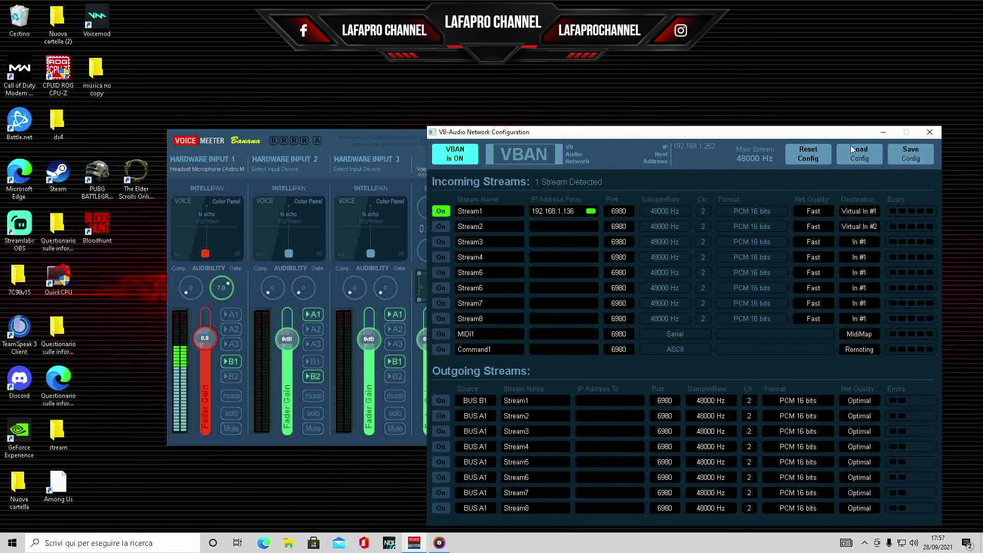
pyautogui.click(883, 134)
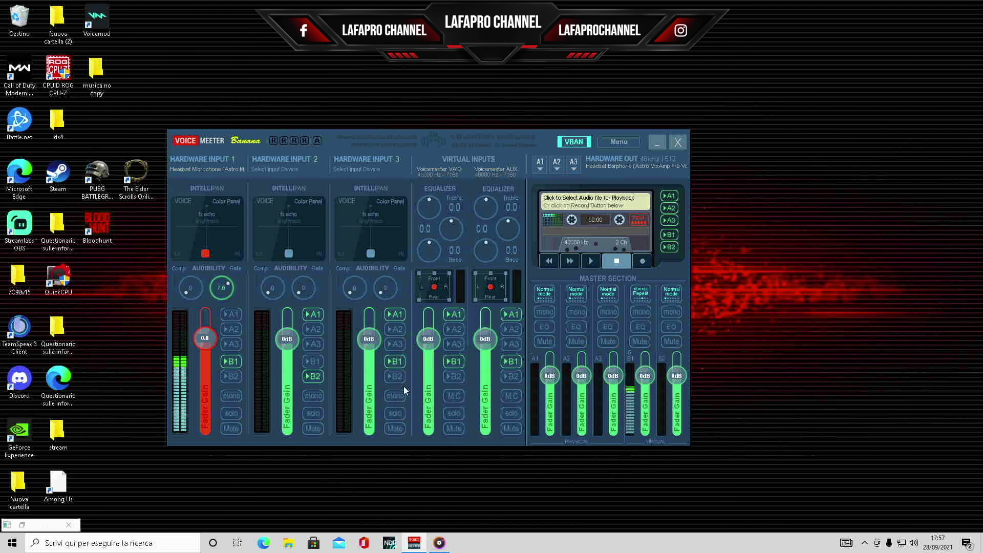
# Switch to the music player, play the track to test the audio through the mixer, and close the player.
pyautogui.moveTo(440, 540)
pyautogui.click(440, 544)
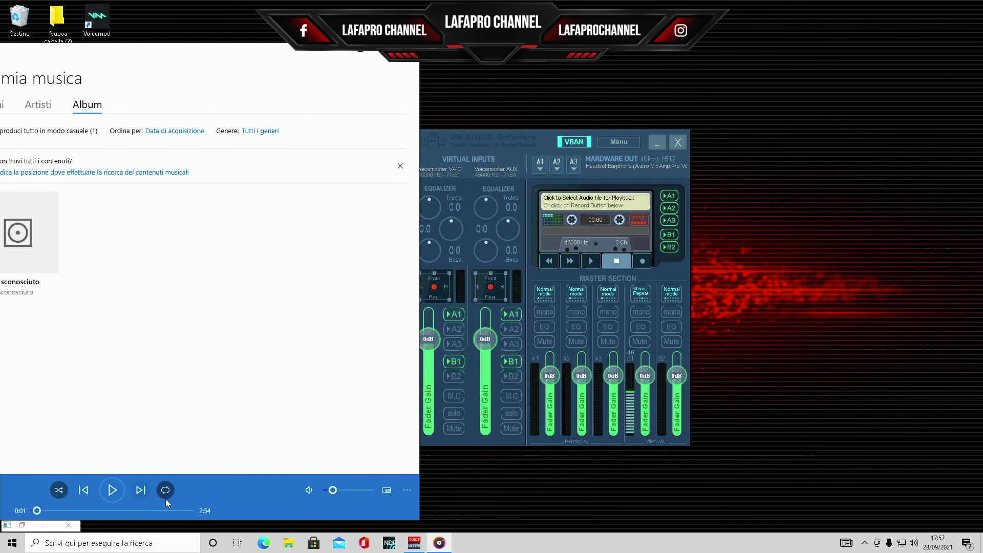
pyautogui.click(112, 490)
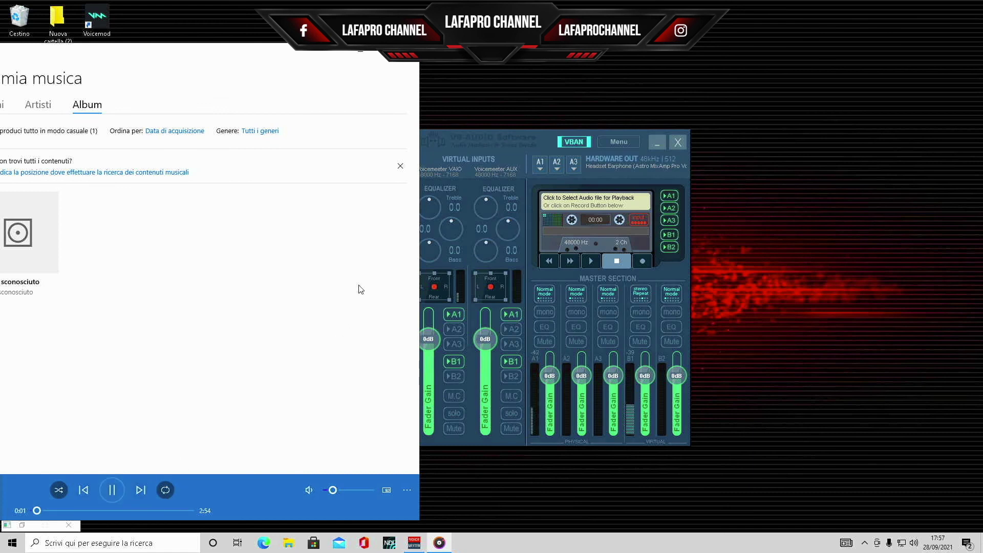
pyautogui.click(360, 53)
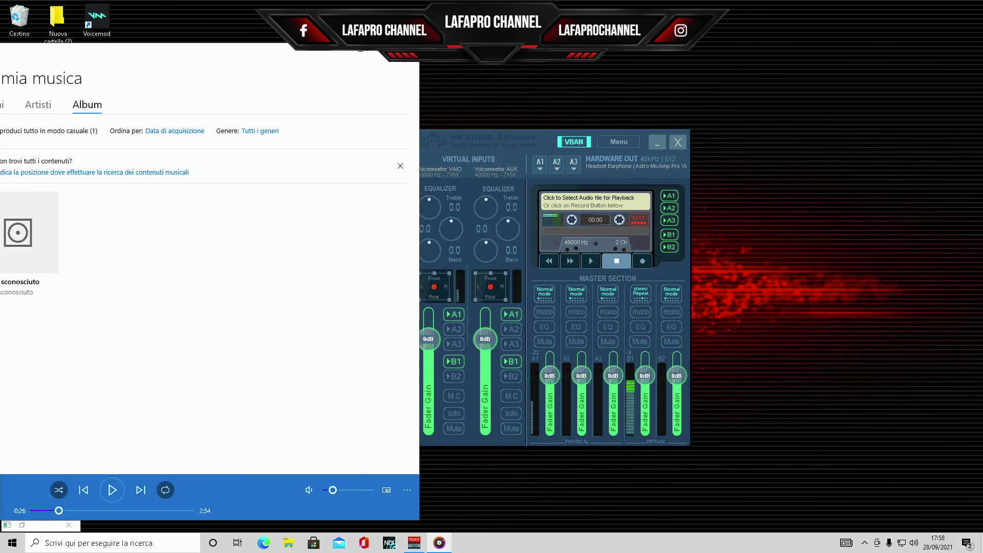
pyautogui.hotkey('alt', 'Tab')
pyautogui.click(402, 58)
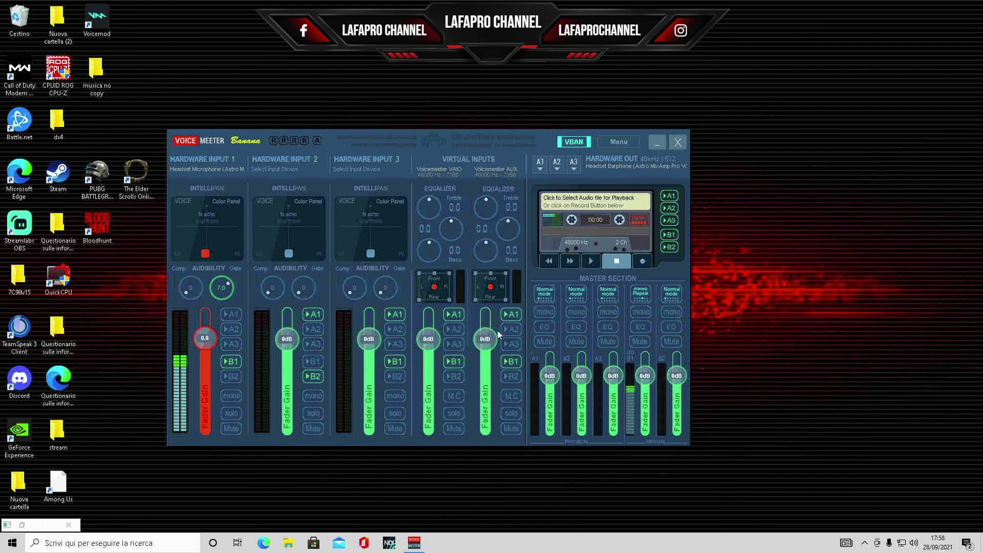
pyautogui.moveTo(415, 544)
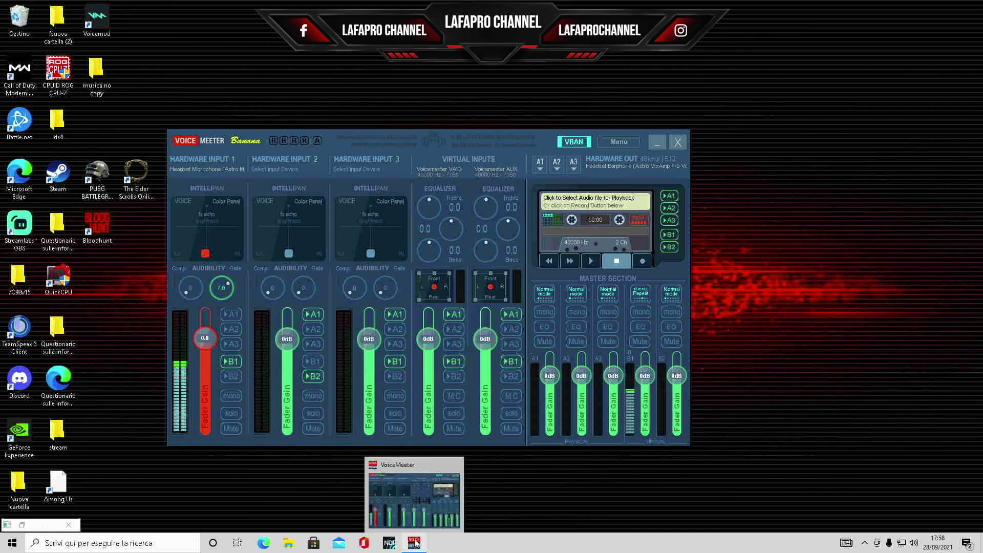